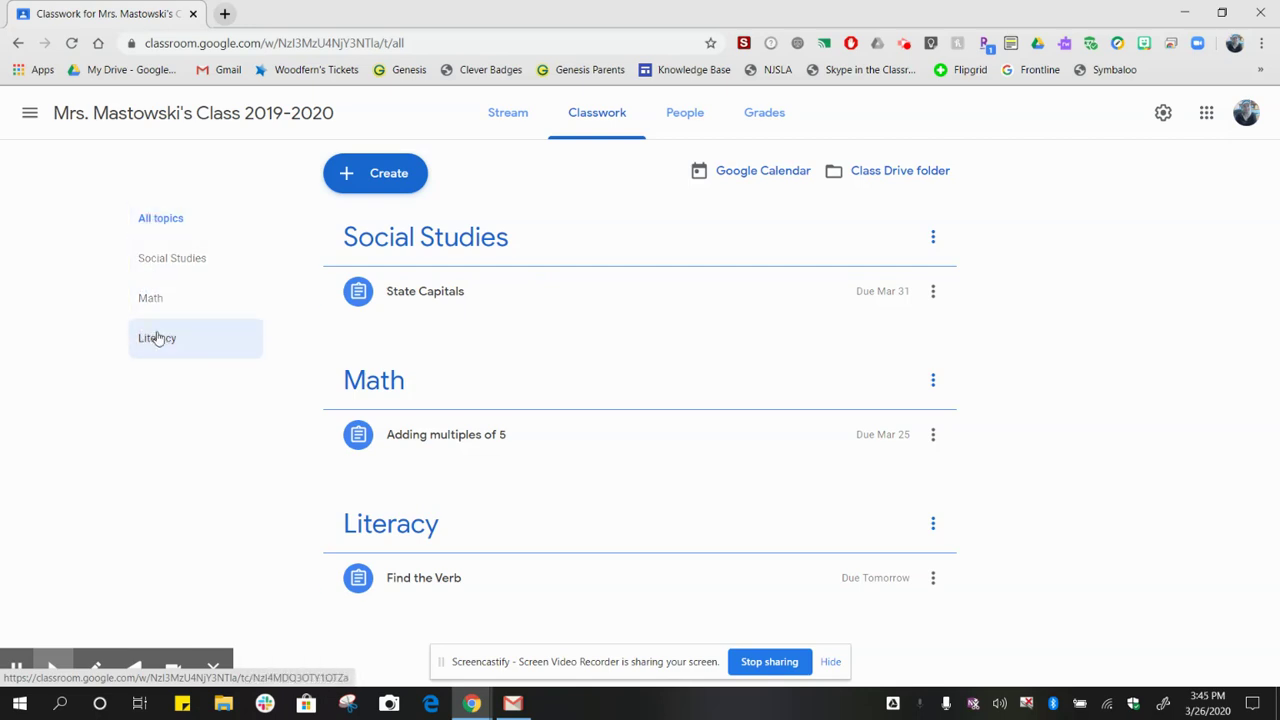
Show only the Social Studies topic in the class's classwork
{"action": "left_click", "coordinate": [466, 403]}
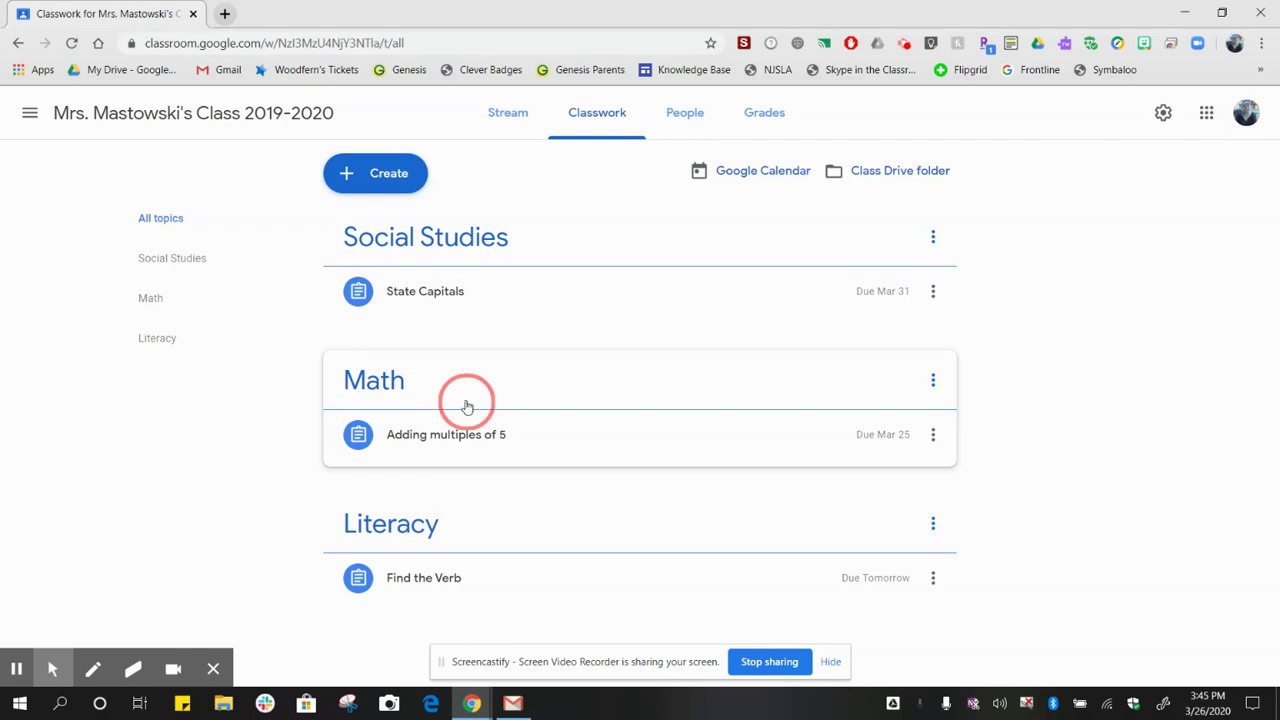
{"action": "left_click", "coordinate": [170, 270]}
{"action": "left_click", "coordinate": [330, 300]}
{"action": "left_click", "coordinate": [194, 260]}
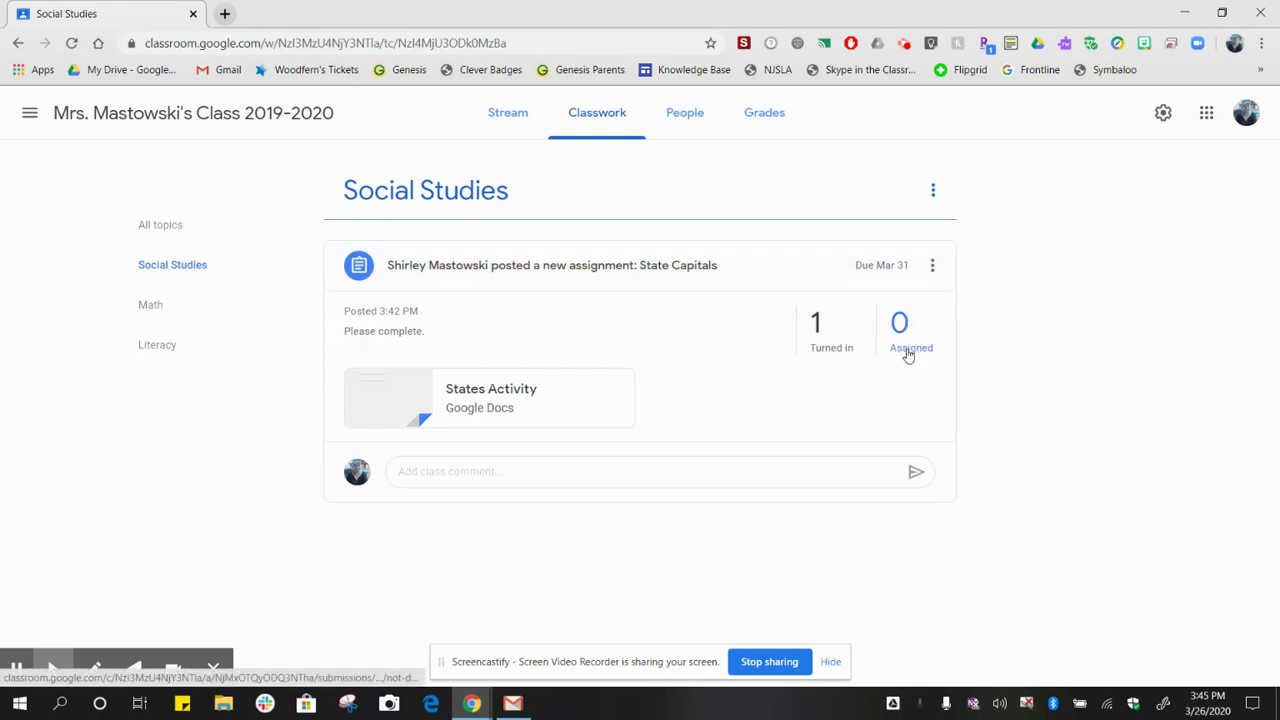
Open the student work for the State Capitals assignment and bring up the student's turned-in document for grading
{"action": "left_click_drag", "start_coordinate": [818, 346], "coordinate": [814, 377]}
{"action": "left_click", "coordinate": [817, 337]}
{"action": "left_click", "coordinate": [924, 328]}
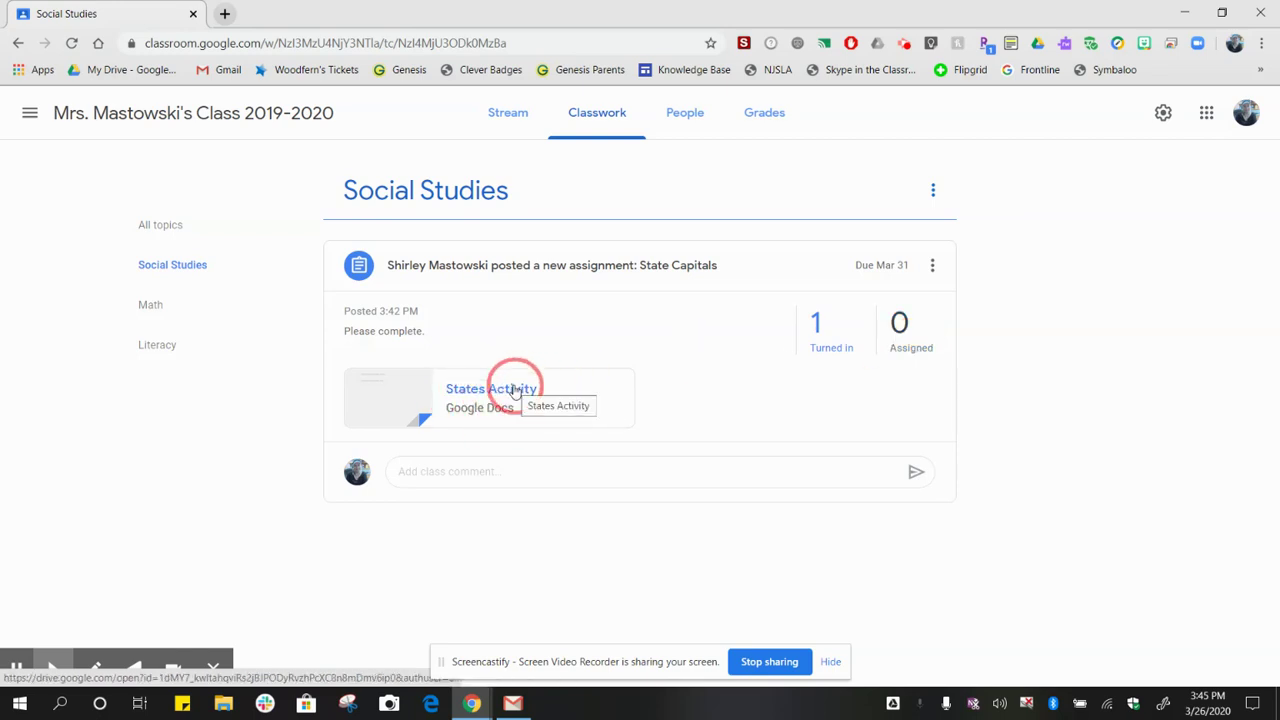
{"action": "left_click", "coordinate": [355, 267]}
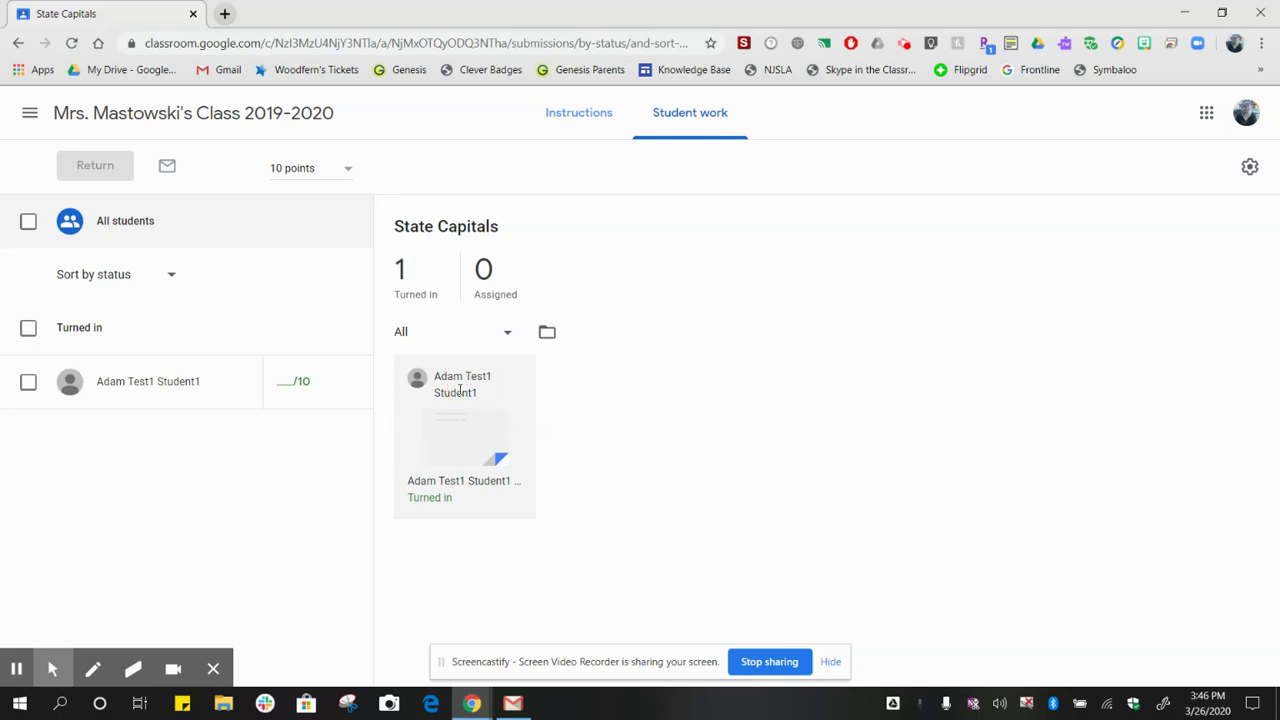
{"action": "left_click", "coordinate": [430, 485]}
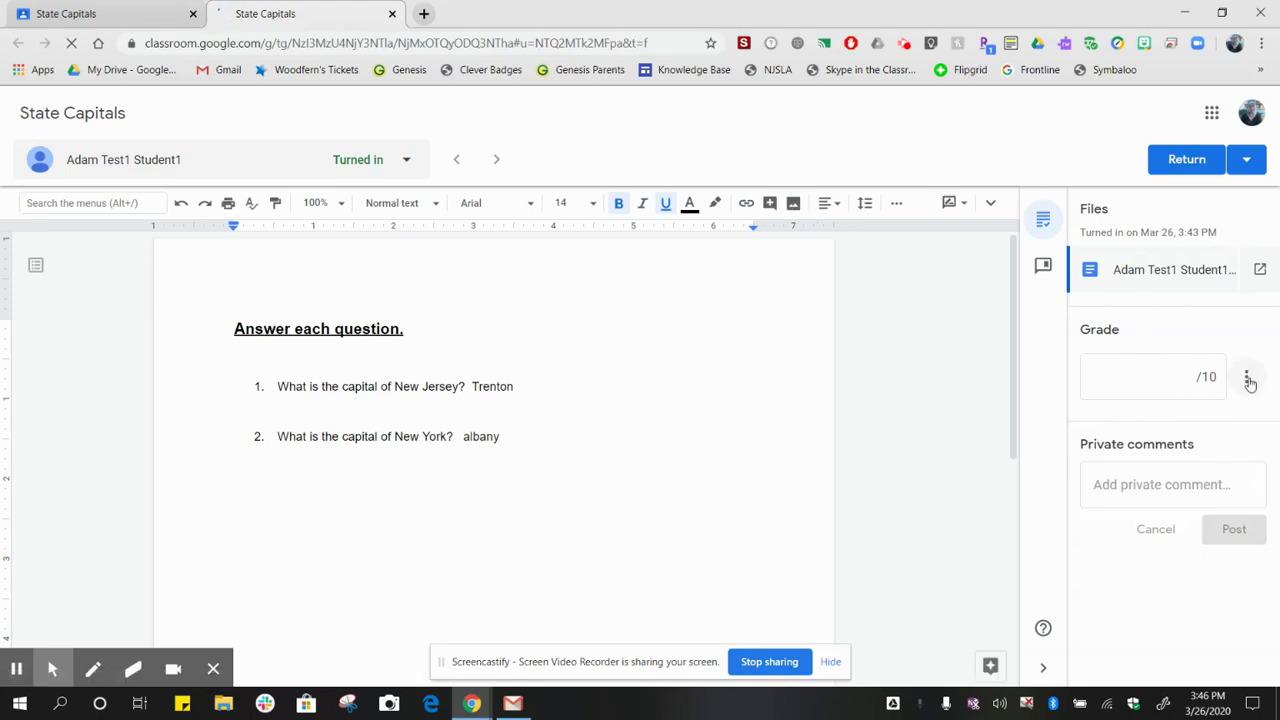
Grade the student's State Capitals work 10 out of 10
{"action": "left_click", "coordinate": [1248, 380]}
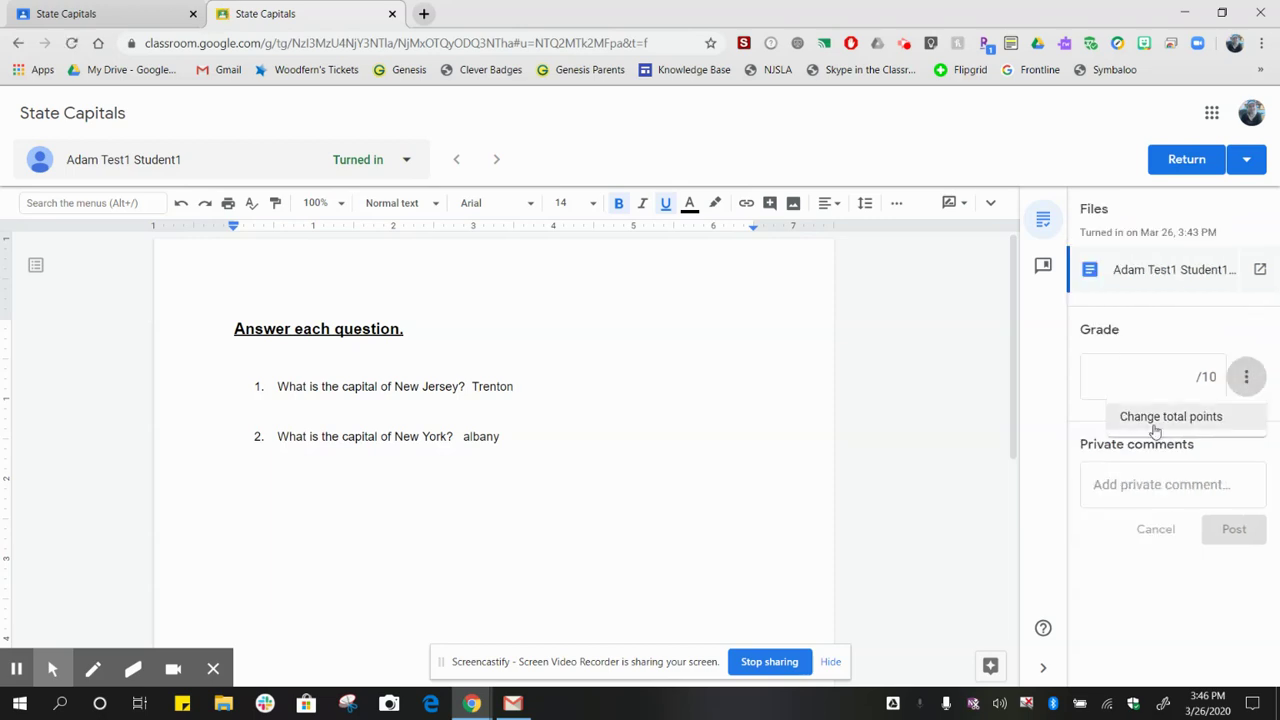
{"action": "left_click", "coordinate": [925, 395]}
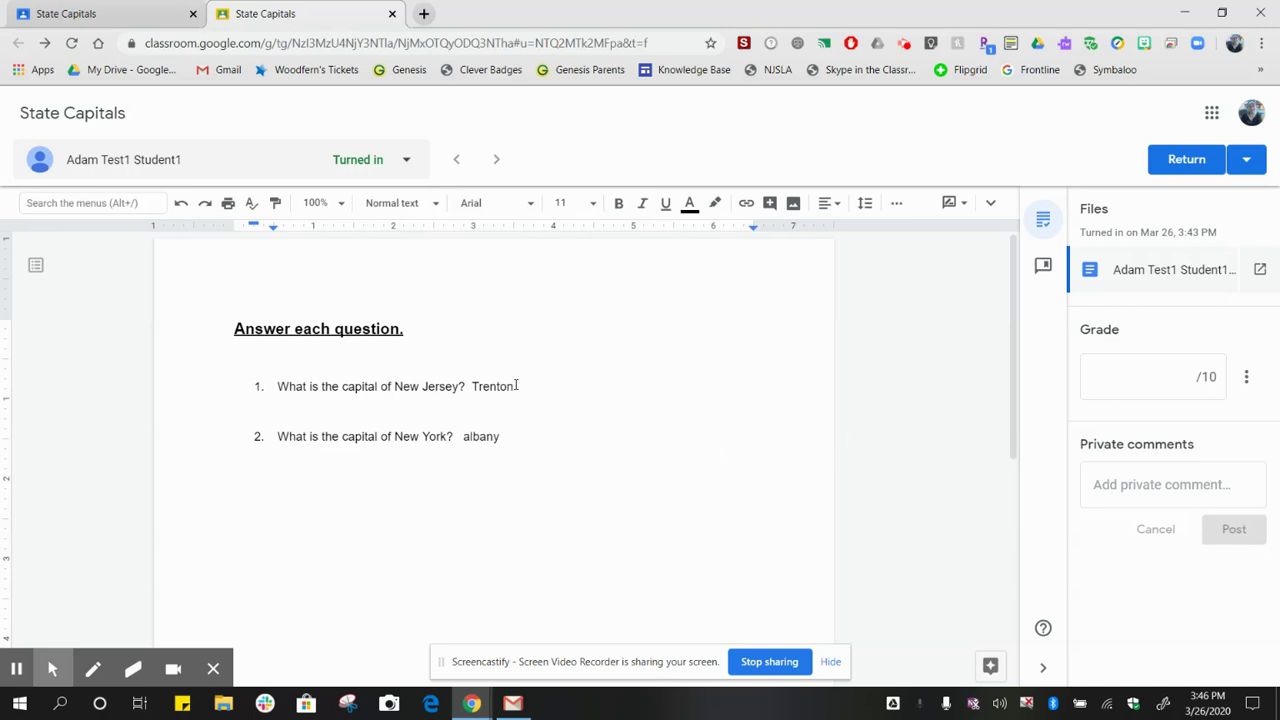
{"action": "left_click", "coordinate": [1184, 377]}
{"action": "type", "text": "10"}
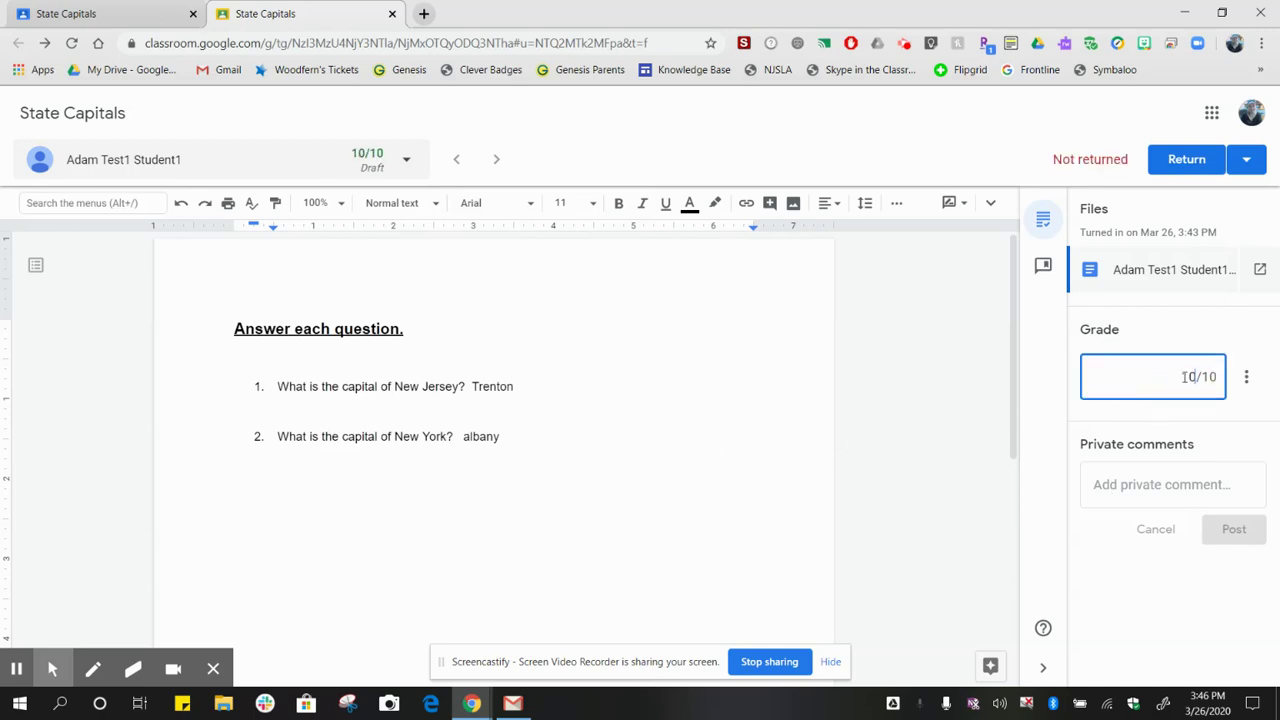
Post the private comment "Remember to capitalize the first letter of proper nouns." and return the graded work to the student
{"action": "left_click", "coordinate": [1133, 482]}
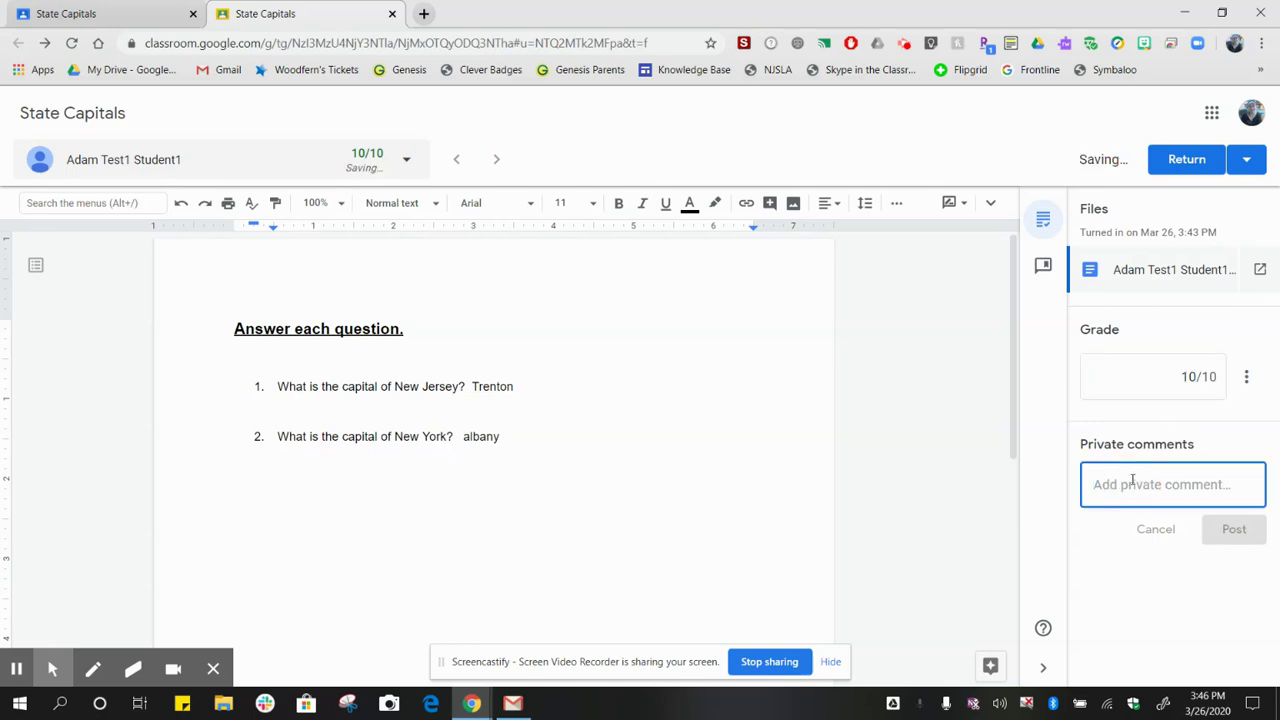
{"action": "type", "text": "Re"}
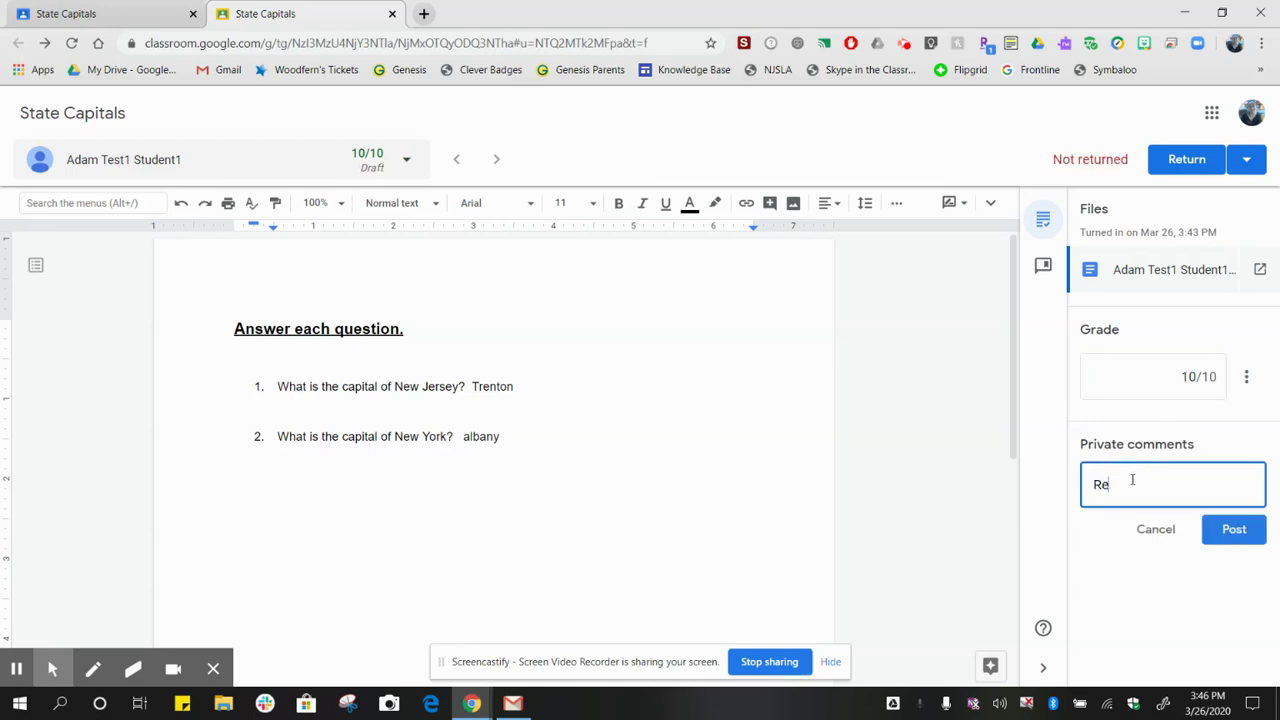
{"action": "type", "text": "member to capitaliza"}
{"action": "key", "text": "BackSpace"}
{"action": "key", "text": "BackSpace"}
{"action": "key", "text": "BackSpace"}
{"action": "key", "text": "BackSpace"}
{"action": "type", "text": "lize the first letter of por"}
{"action": "type", "text": "per nouns."}
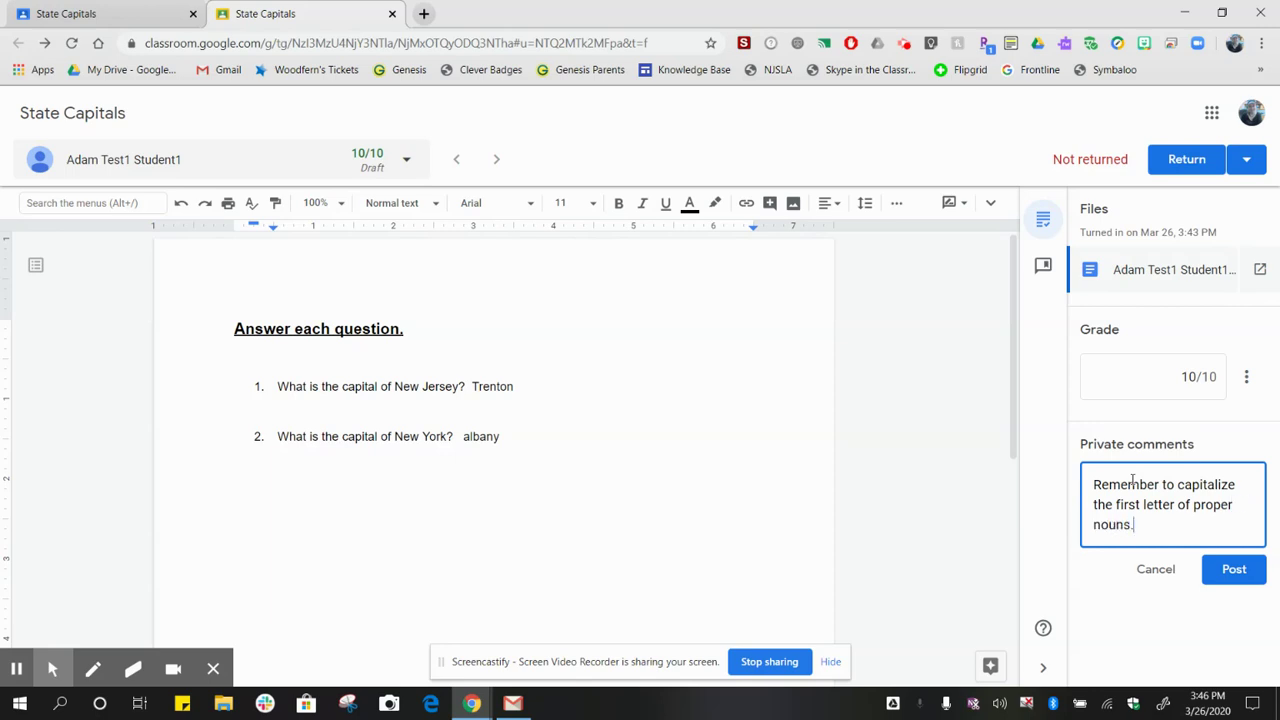
{"action": "left_click", "coordinate": [1258, 574]}
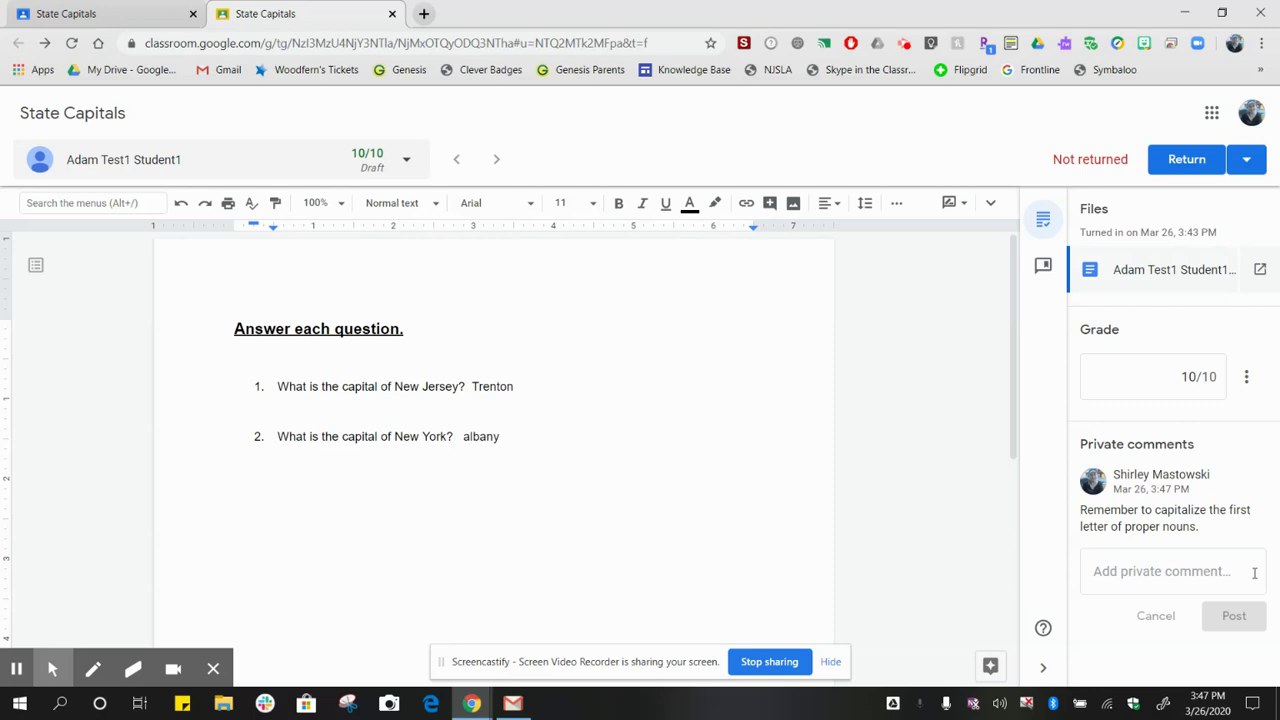
{"action": "left_click", "coordinate": [1185, 160]}
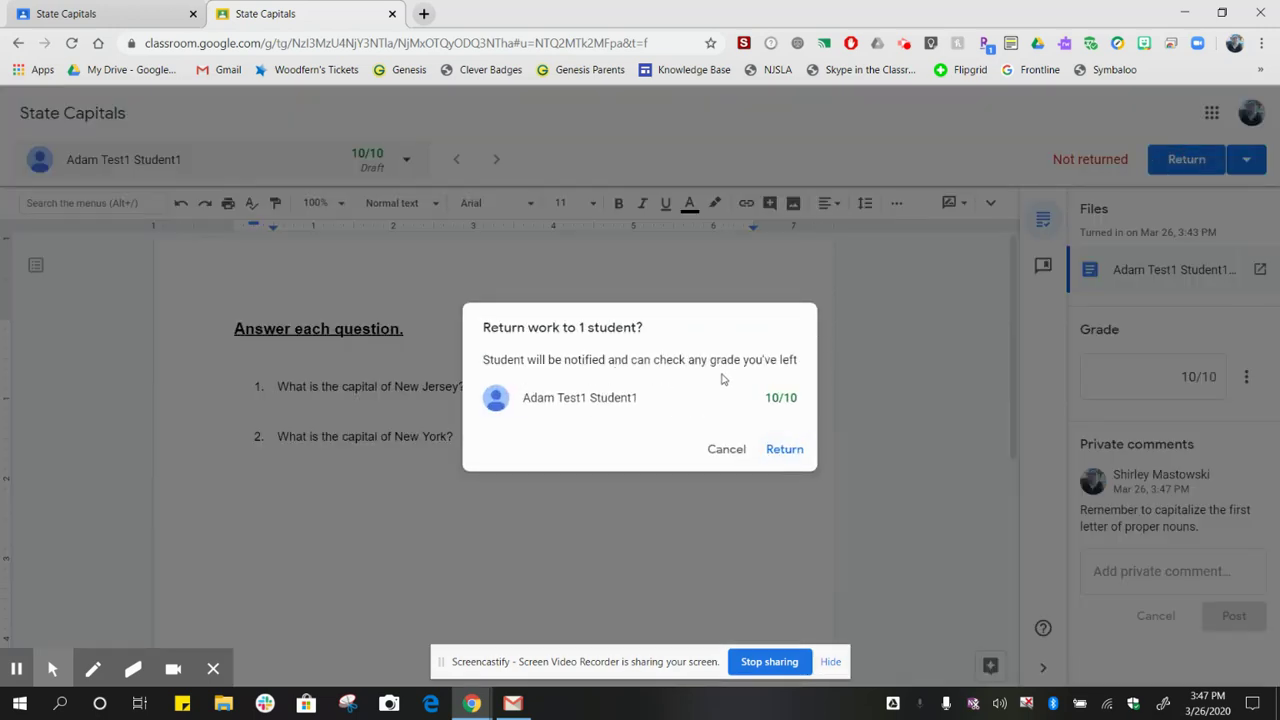
{"action": "left_click", "coordinate": [784, 452]}
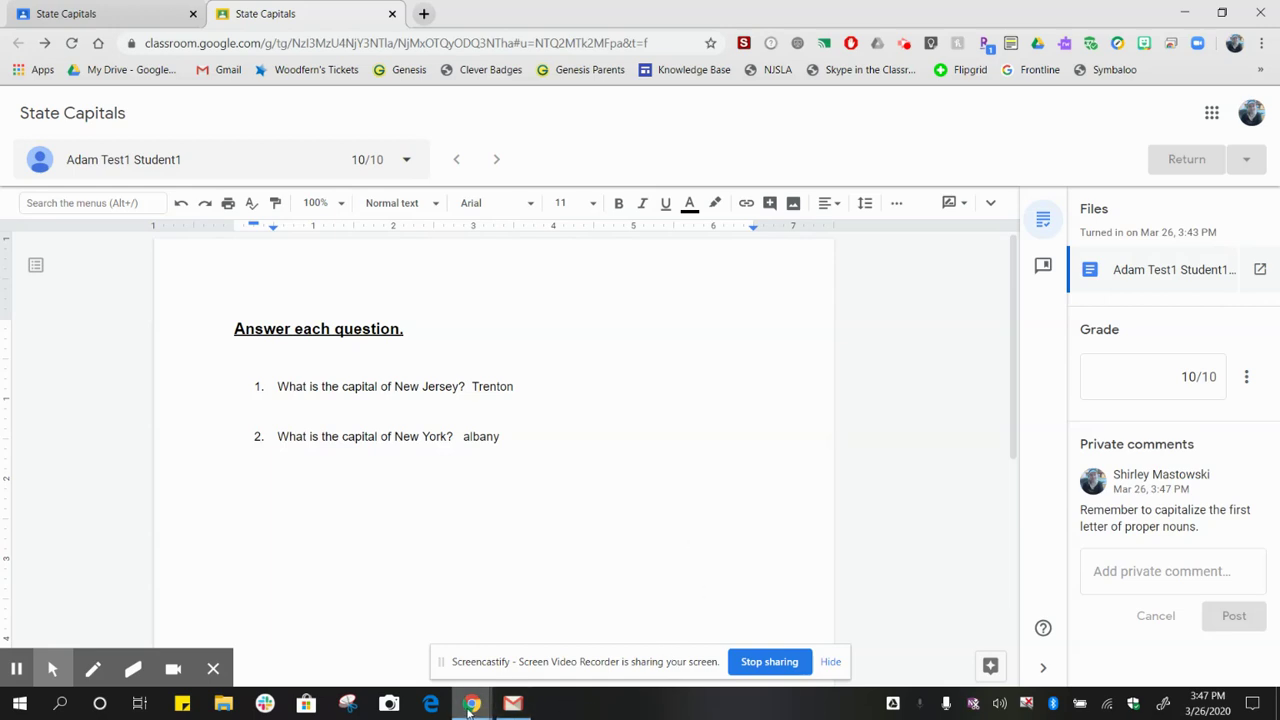
Switch to the student's incognito Chrome window and open the student's own work list from the class's classwork
{"action": "mouse_move", "coordinate": [469, 708]}
{"action": "left_click", "coordinate": [421, 639]}
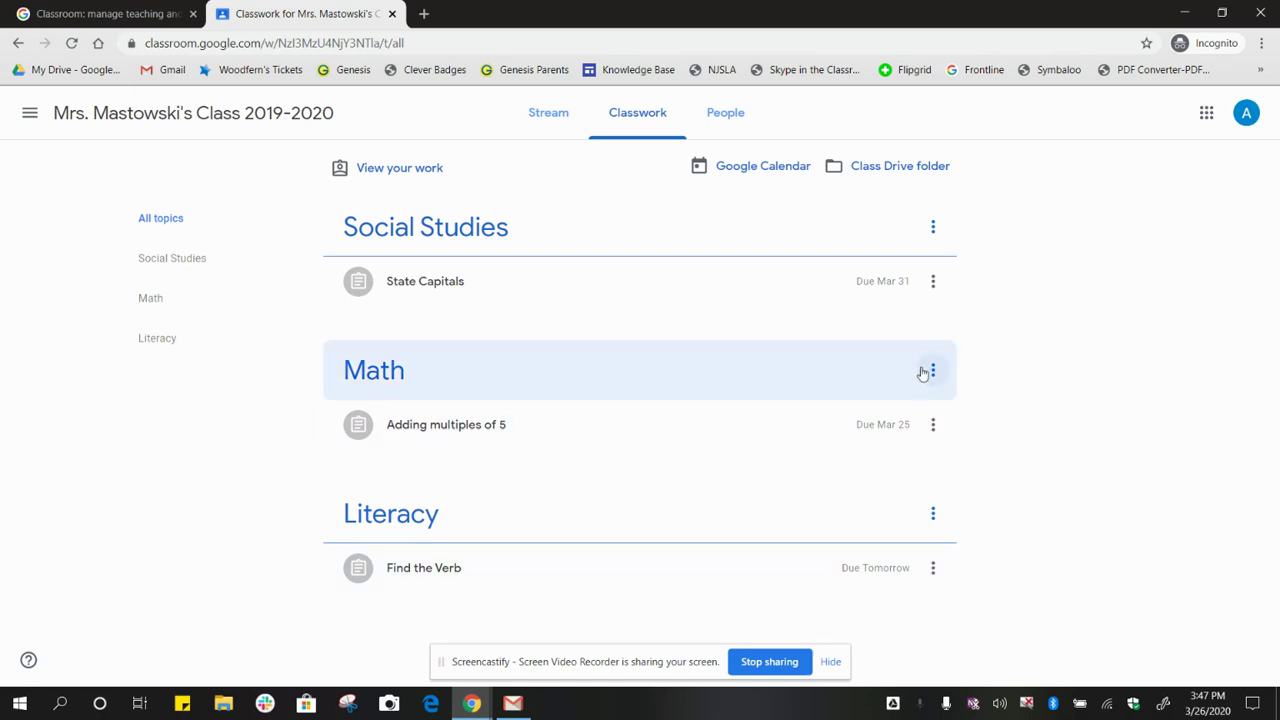
{"action": "left_click", "coordinate": [172, 115]}
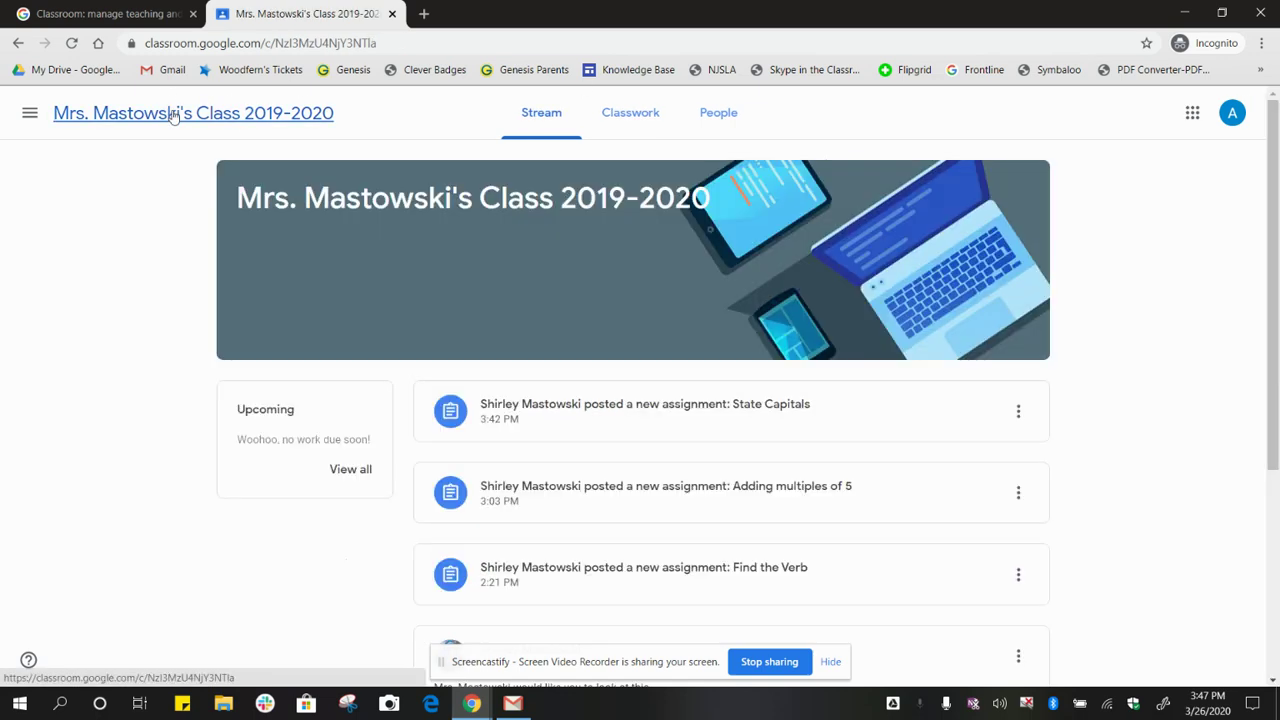
{"action": "left_click", "coordinate": [627, 120]}
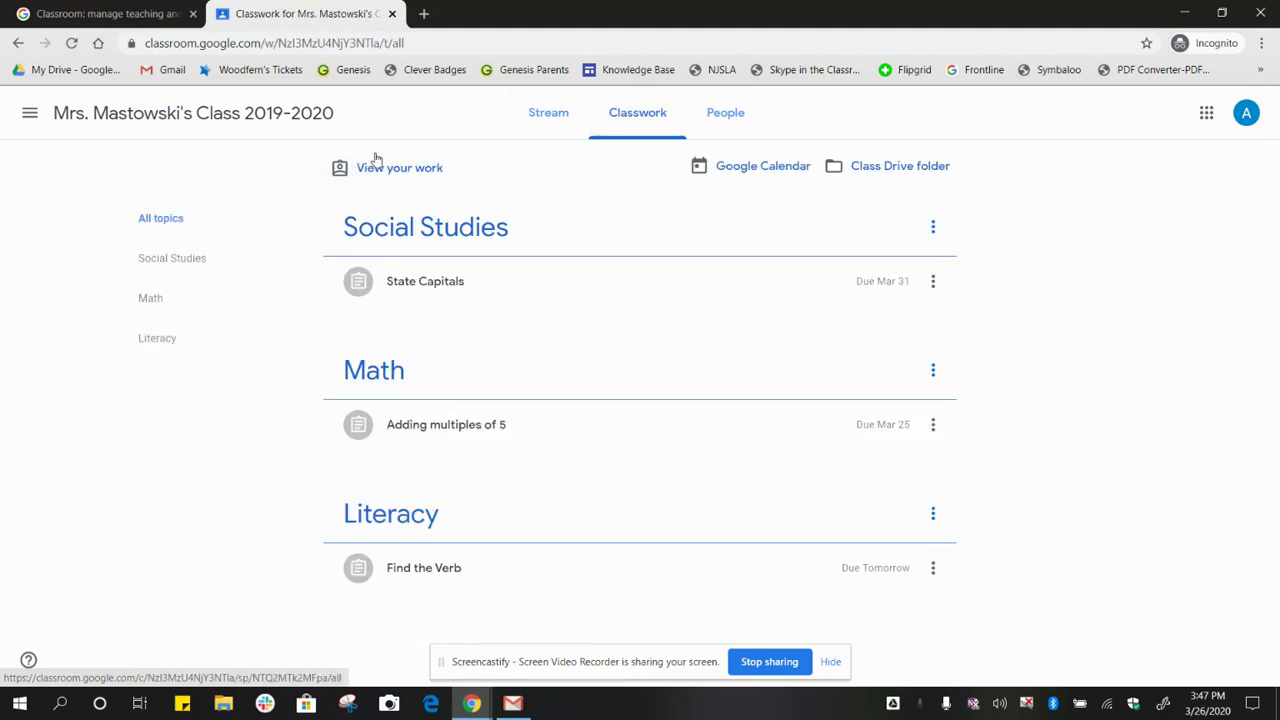
{"action": "left_click", "coordinate": [390, 170]}
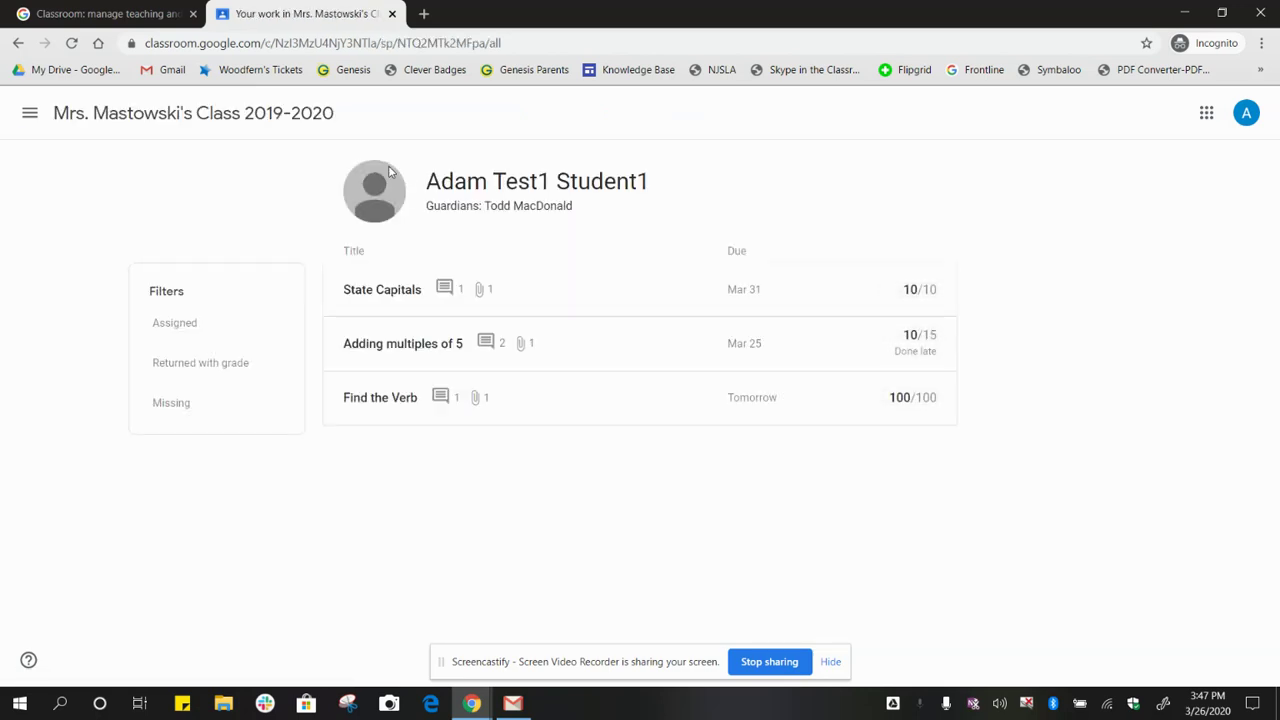
Expand the State Capitals entry to review its grade, attached document and private comment, and collapse it again
{"action": "left_click", "coordinate": [405, 287]}
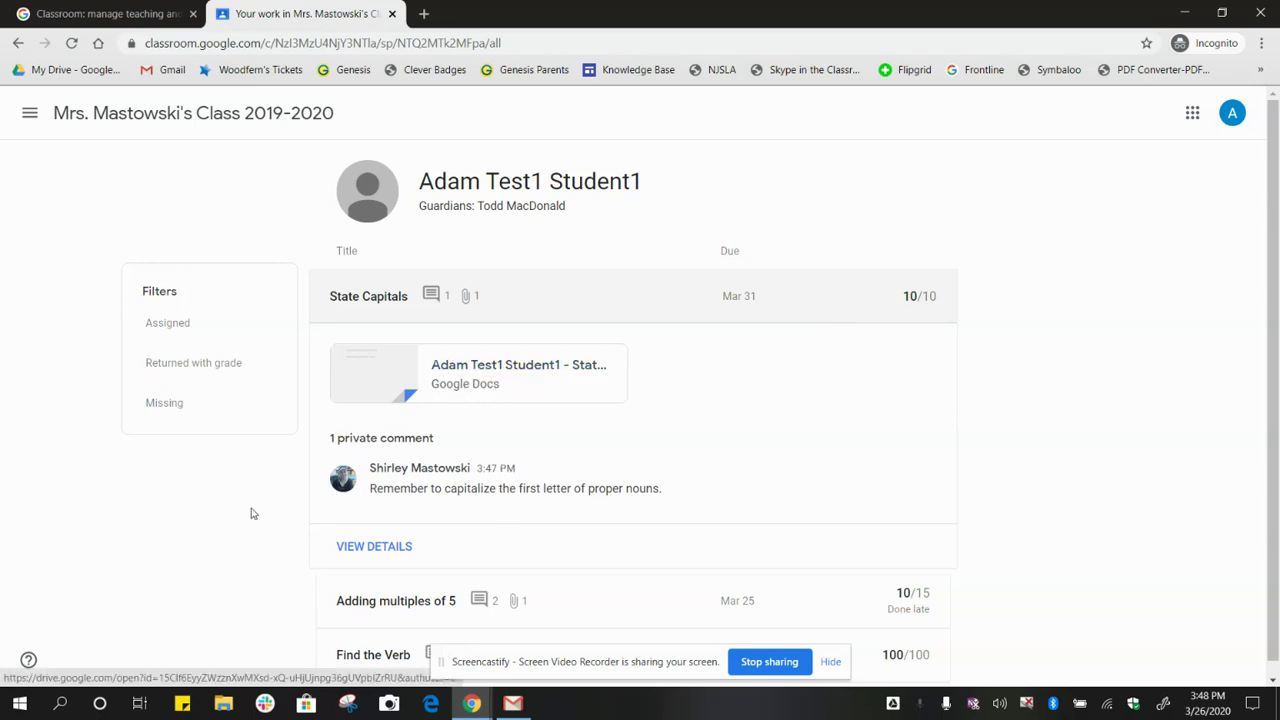
{"action": "scroll", "coordinate": [249, 547], "scroll_direction": "down", "scroll_amount": 1}
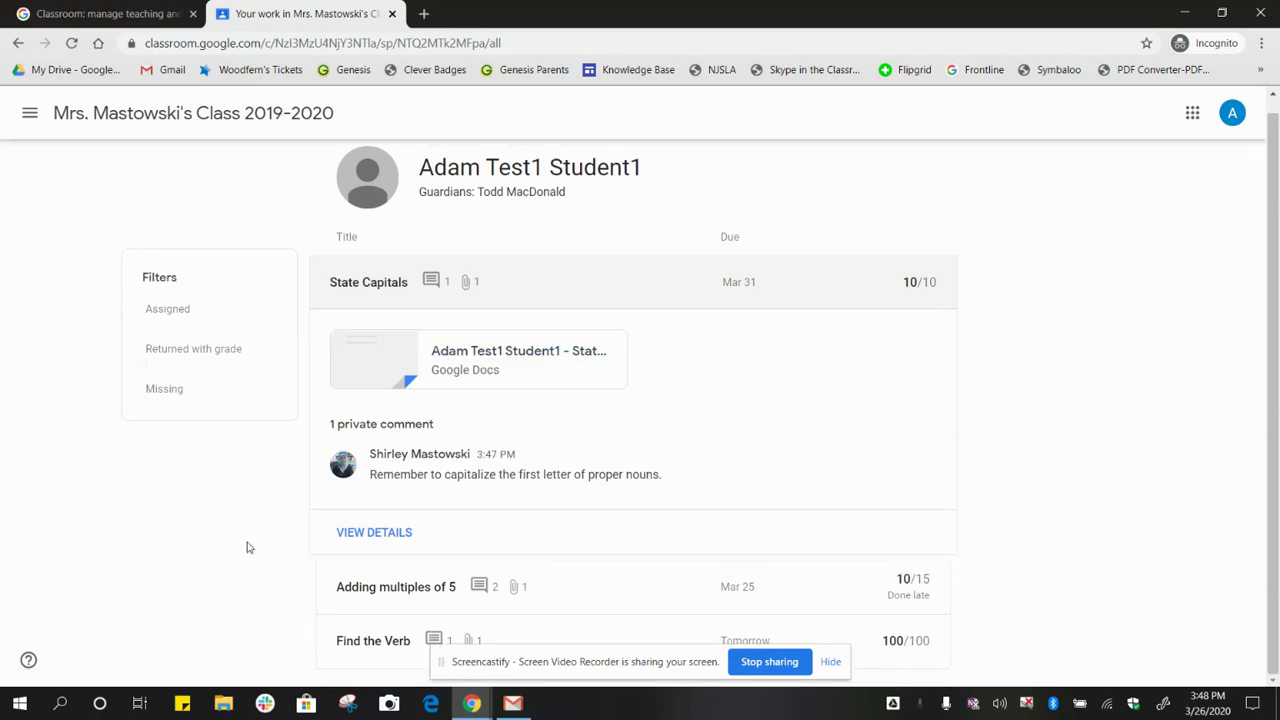
{"action": "left_click", "coordinate": [346, 286]}
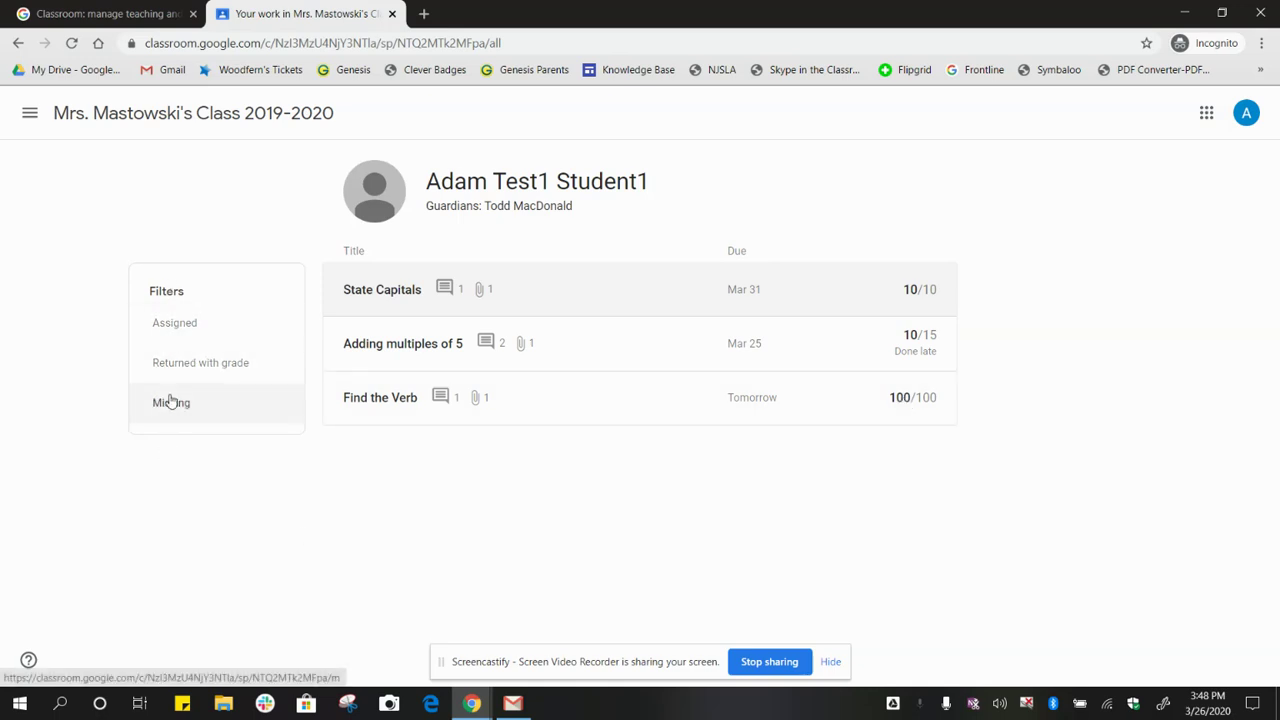
Filter the student's work list by Assigned, Returned with grade and Missing in turn, ending on Returned with grade
{"action": "left_click", "coordinate": [172, 323]}
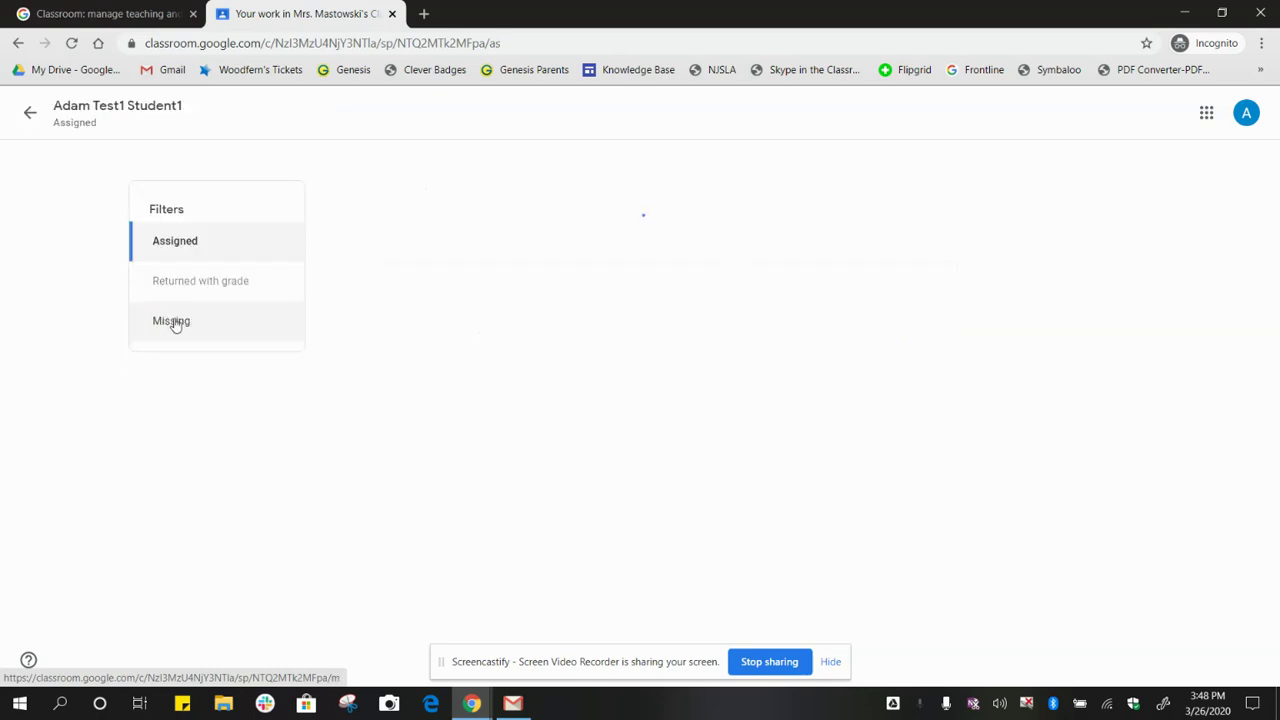
{"action": "left_click", "coordinate": [180, 284]}
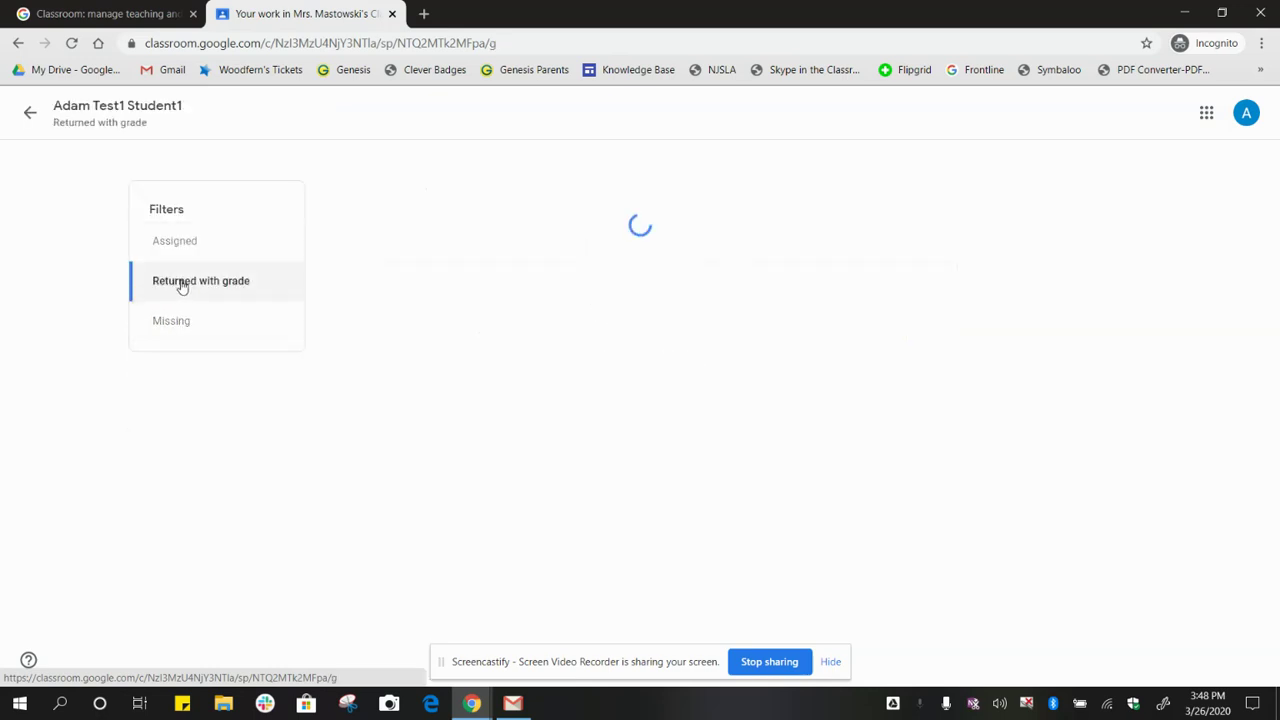
{"action": "left_click", "coordinate": [181, 329]}
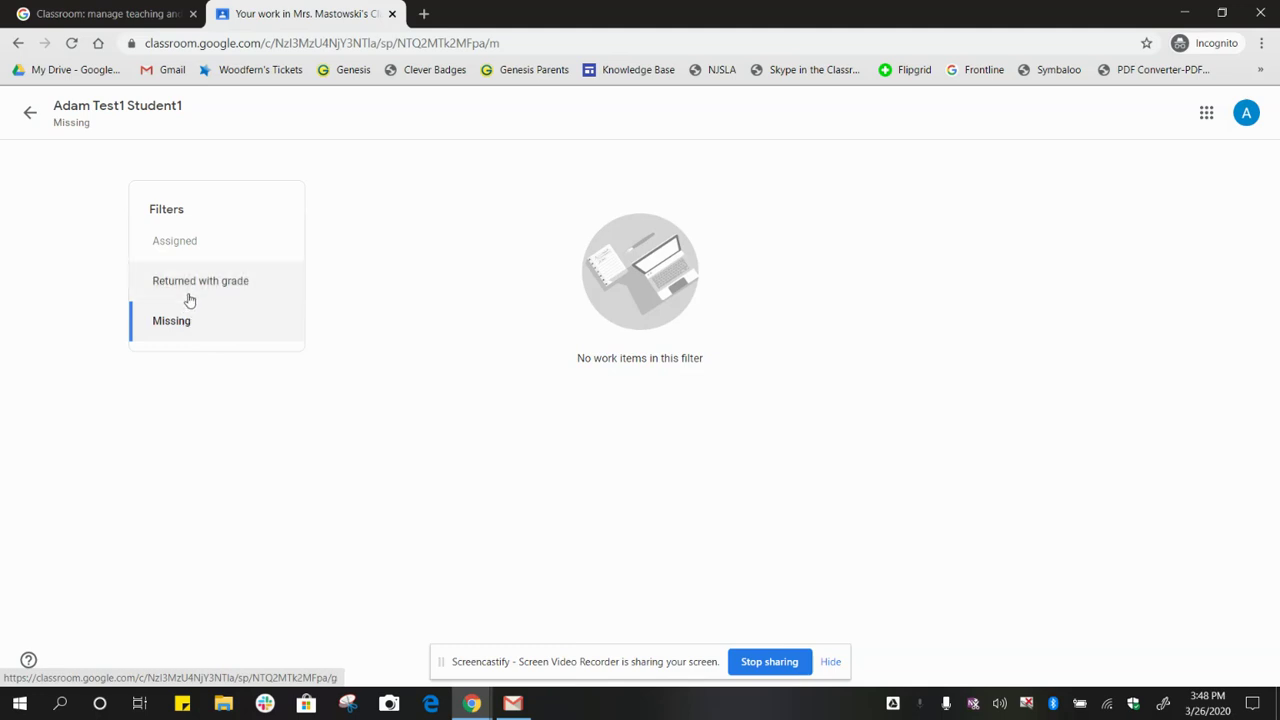
{"action": "left_click", "coordinate": [191, 285]}
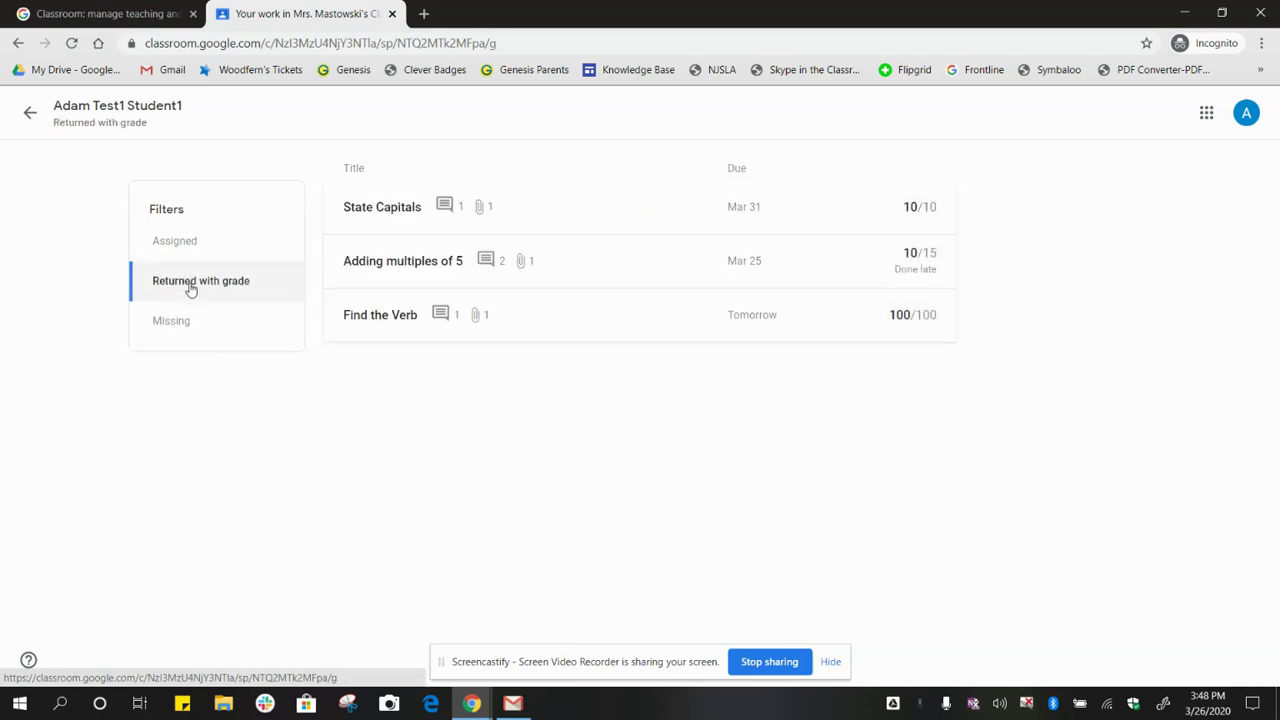